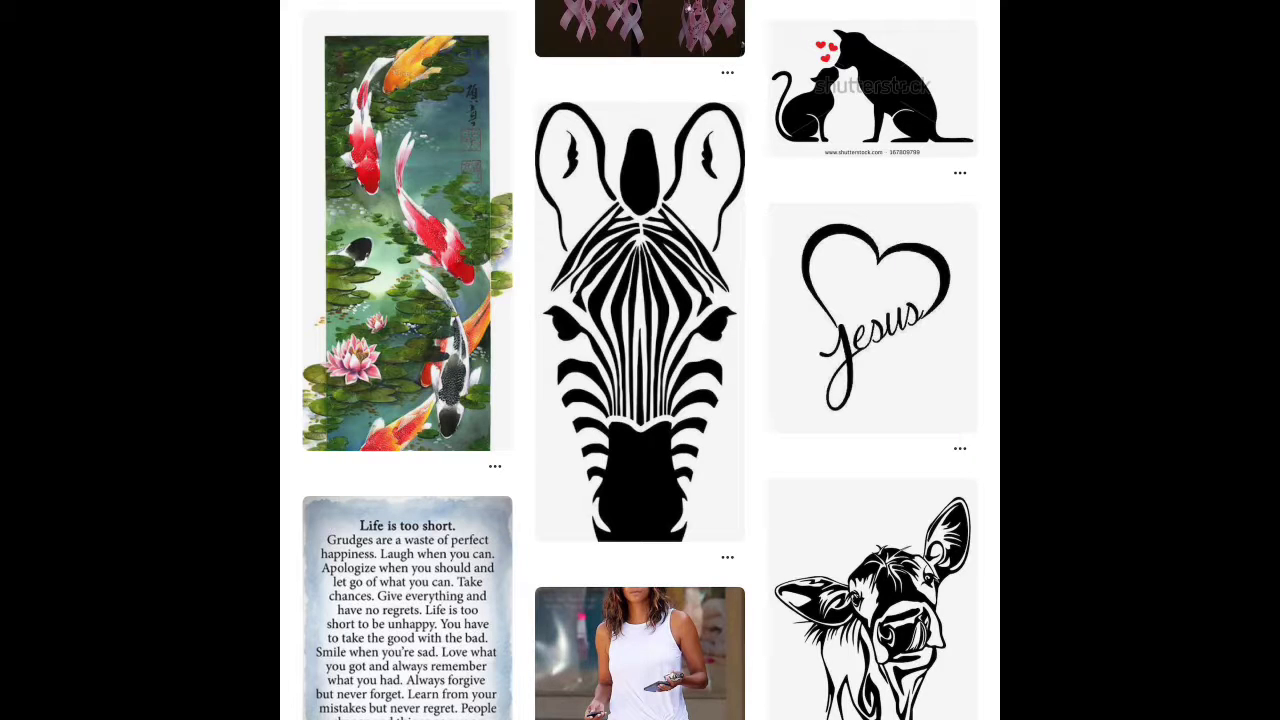
- Scroll the Pinterest home feed down to the black dog-and-cat heart silhouette pin
scroll(640, 360, "down", 2)
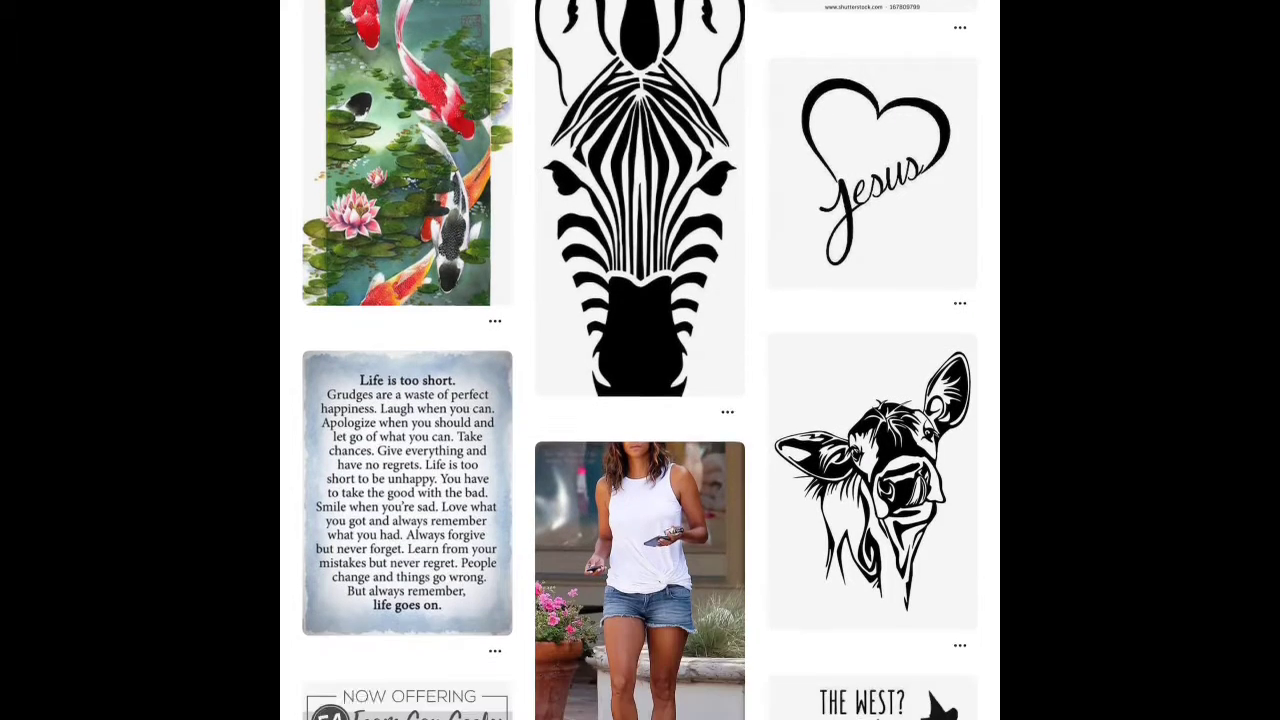
scroll(640, 360, "down", 2)
scroll(640, 360, "down", 3)
scroll(640, 360, "down", 2)
scroll(640, 360, "down", 2)
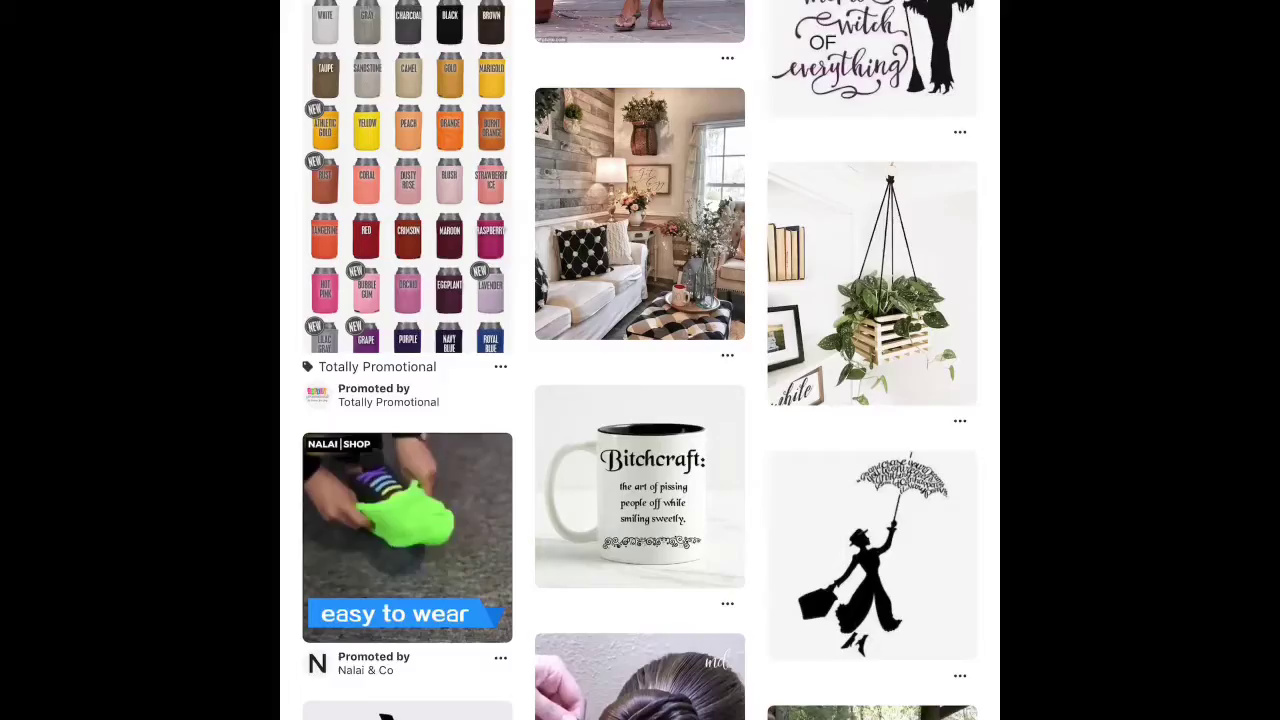
scroll(640, 360, "down", 2)
scroll(640, 360, "down", 1)
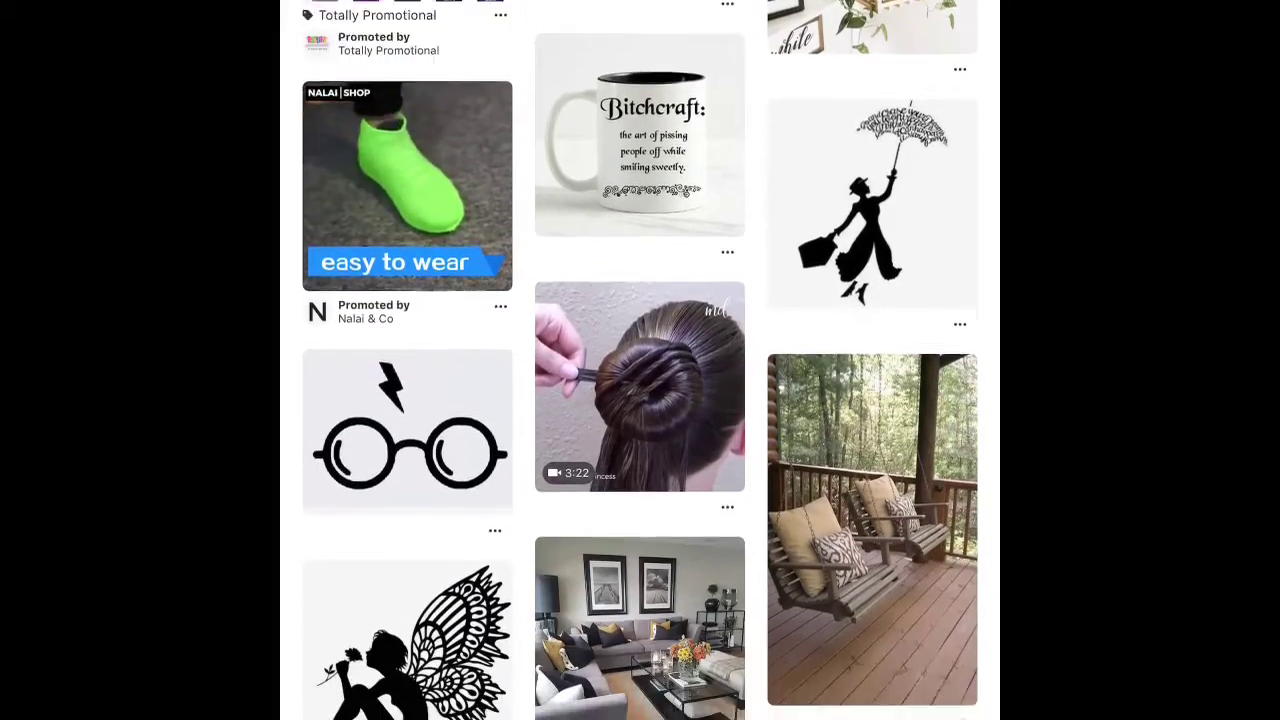
scroll(640, 360, "down", 2)
scroll(640, 360, "down", 3)
scroll(640, 360, "down", 2)
scroll(640, 360, "up", 1)
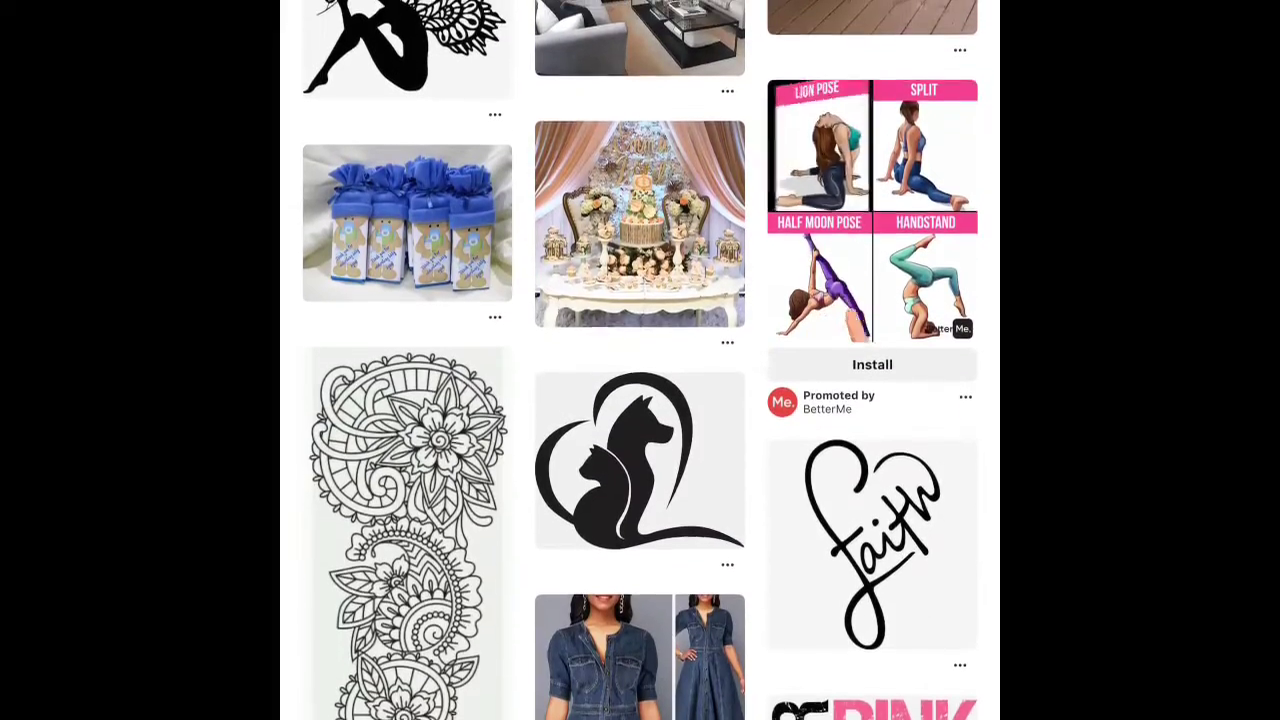
scroll(640, 360, "down", 1)
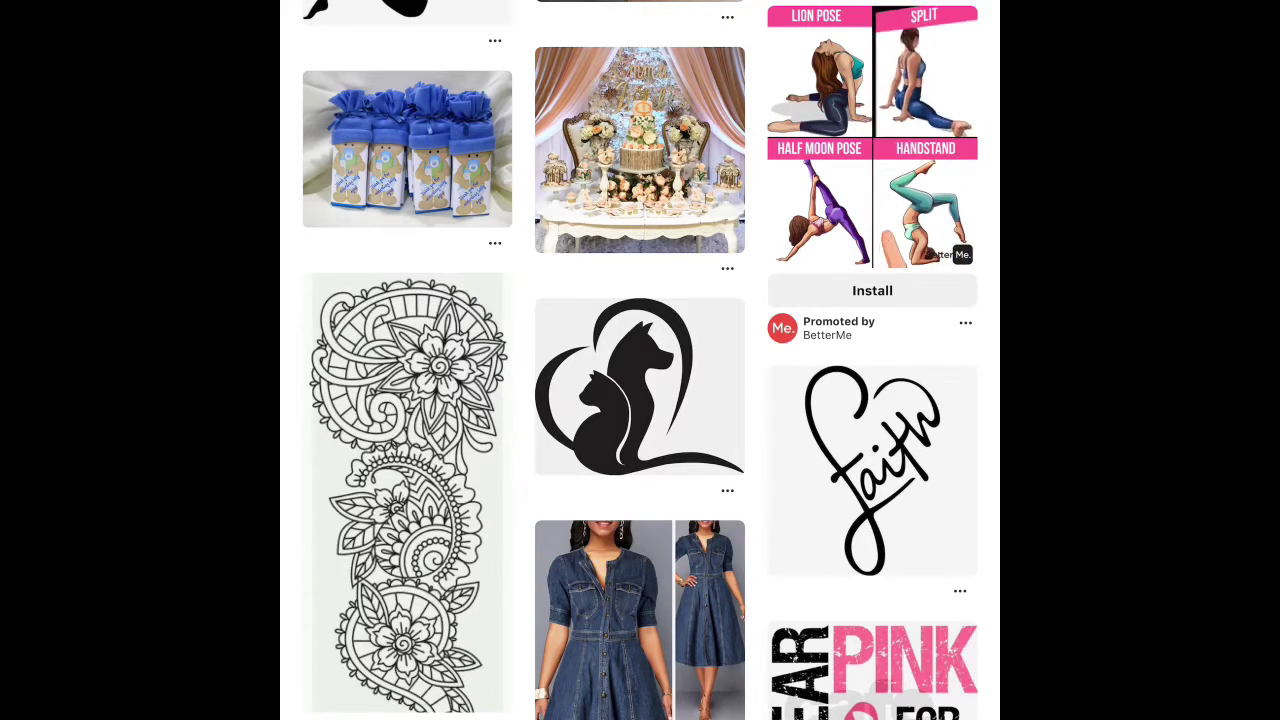
- Open the dog-and-cat heart pin and take a screenshot of it
left_click(640, 385)
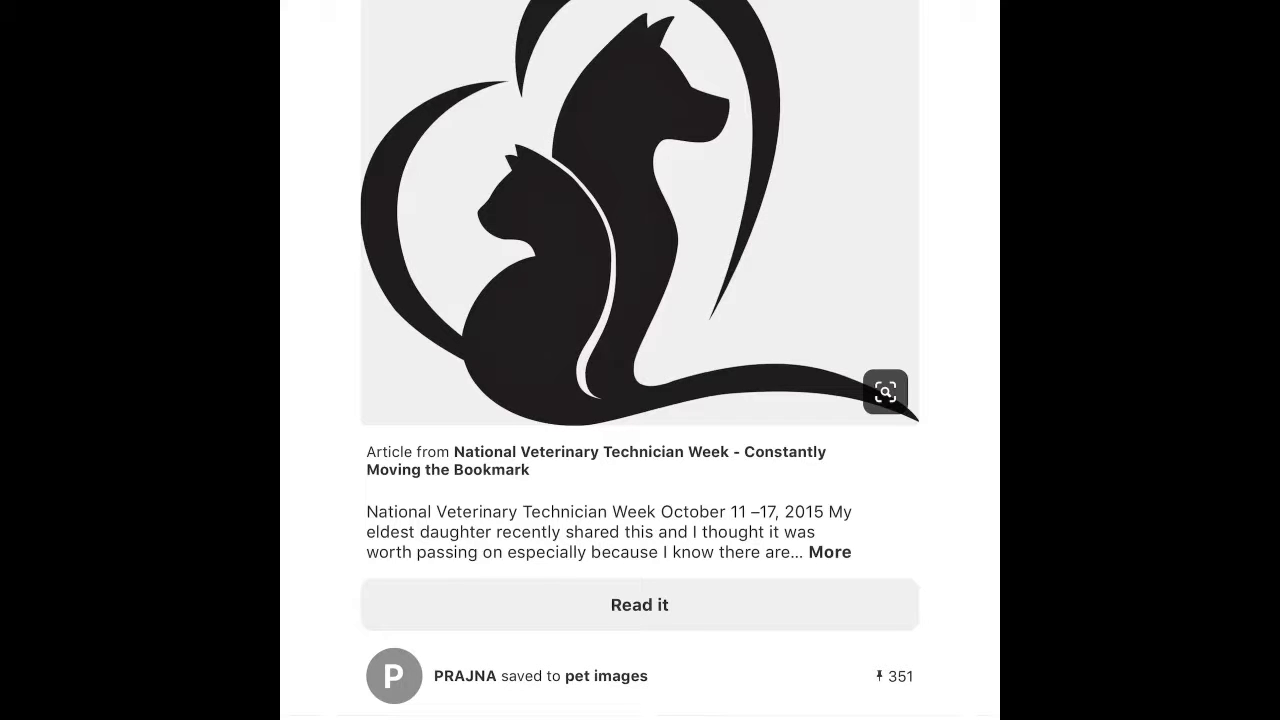
key("super+shift+3")
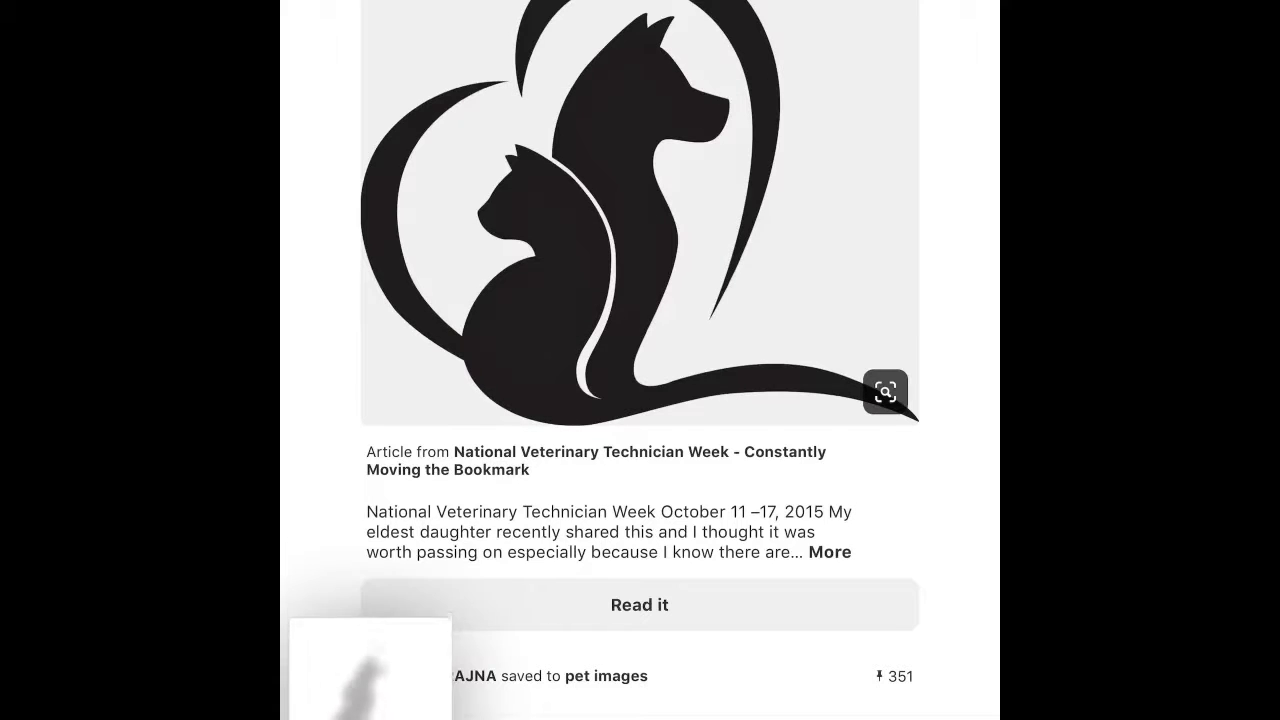
key("super+h")
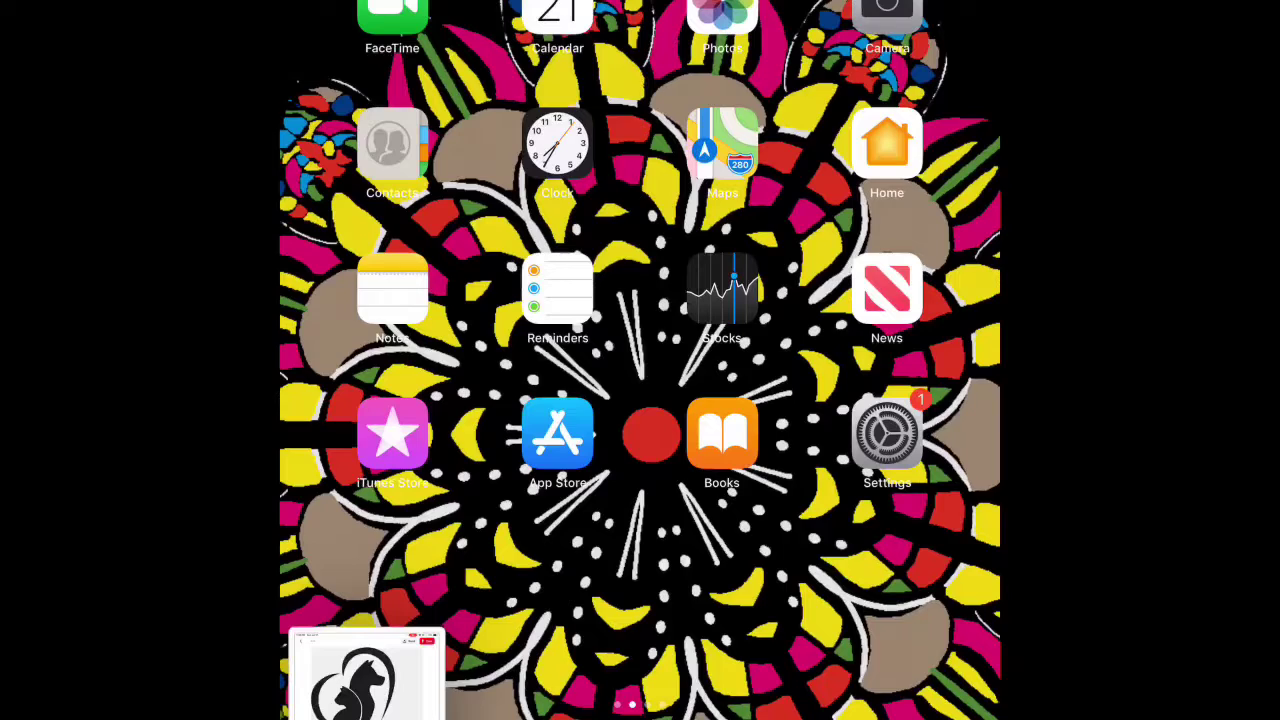
- Crop the screenshot tightly around the silhouette and save the cropped image
left_click(366, 675)
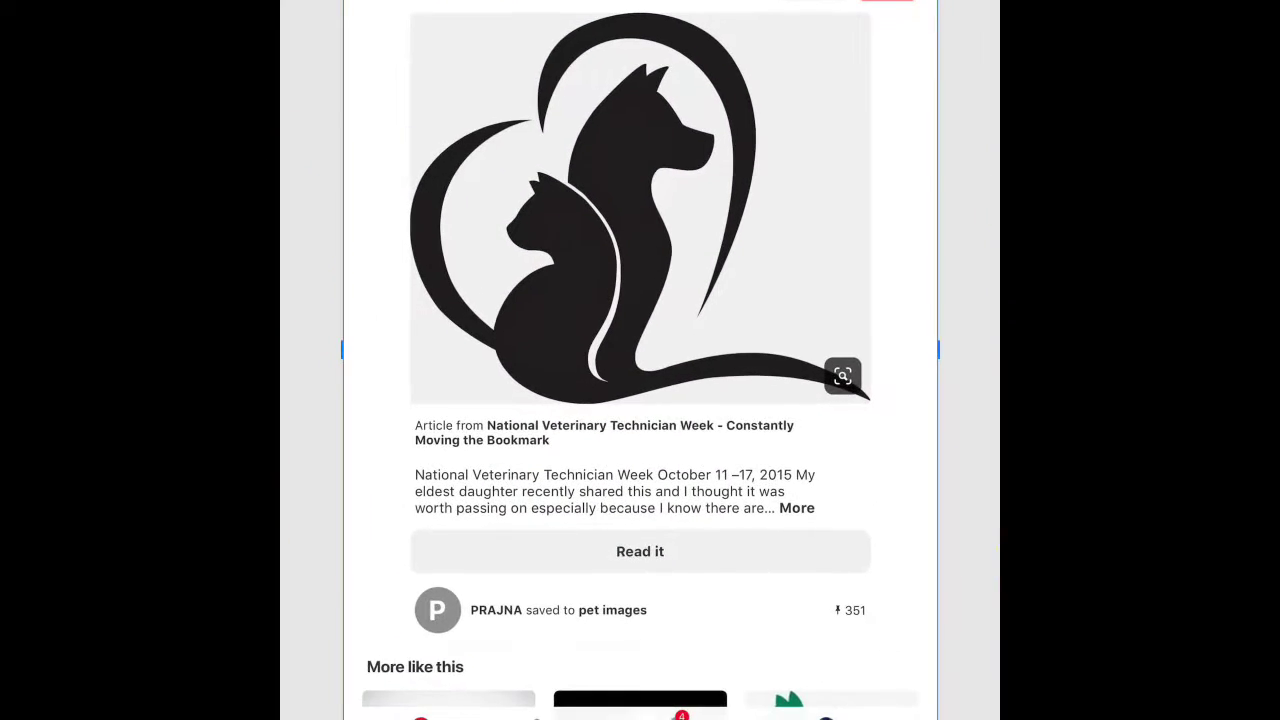
left_click_drag(640, 715, 640, 505)
mouse_move(378, 505)
left_mouse_down()
mouse_move(358, 414)
mouse_move(408, 404)
left_mouse_up()
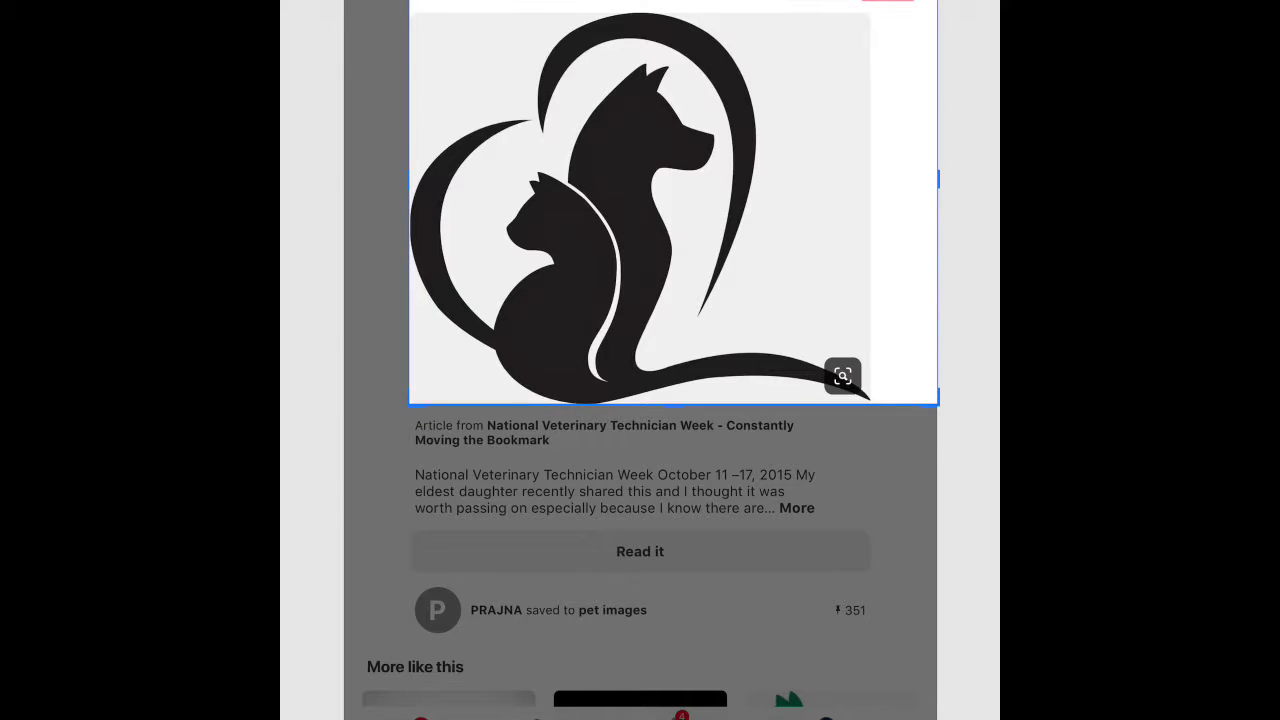
mouse_move(938, 180)
left_mouse_down()
mouse_move(876, 180)
mouse_move(880, 190)
left_mouse_up()
left_click_drag(640, 0, 640, 10)
left_click_drag(880, 205, 877, 205)
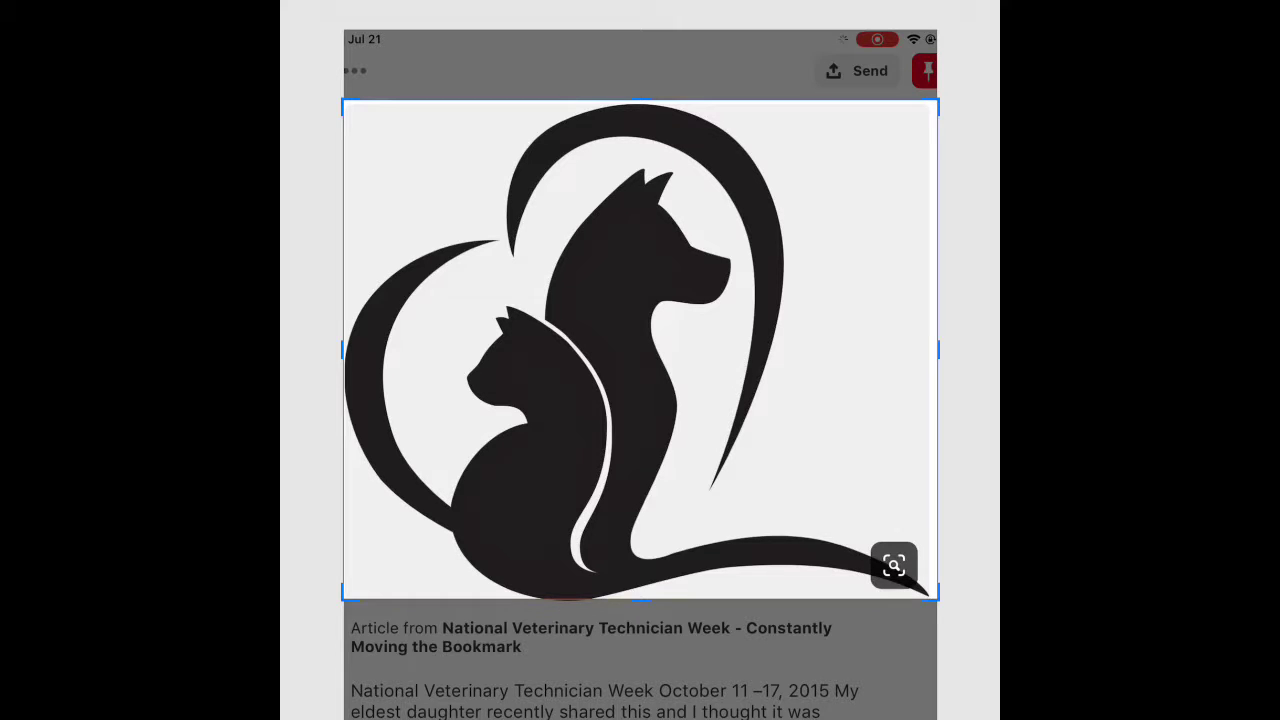
left_click_drag(938, 598, 935, 606)
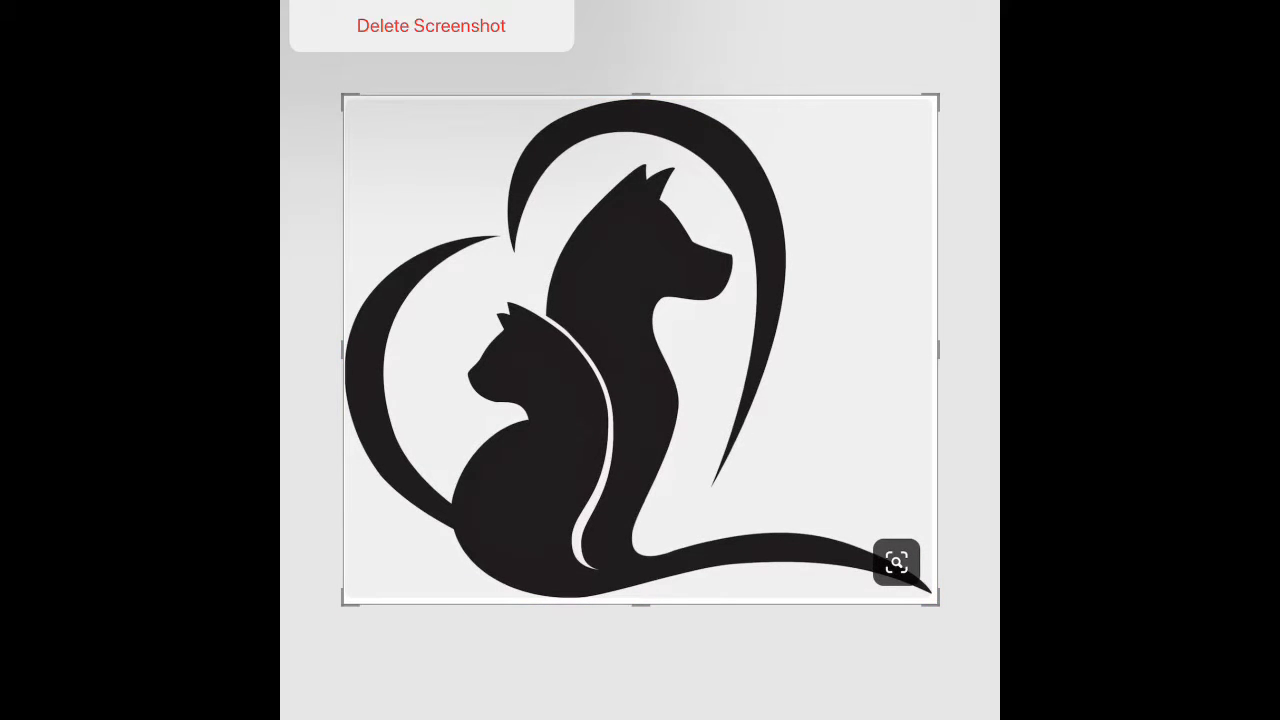
left_click(431, 25)
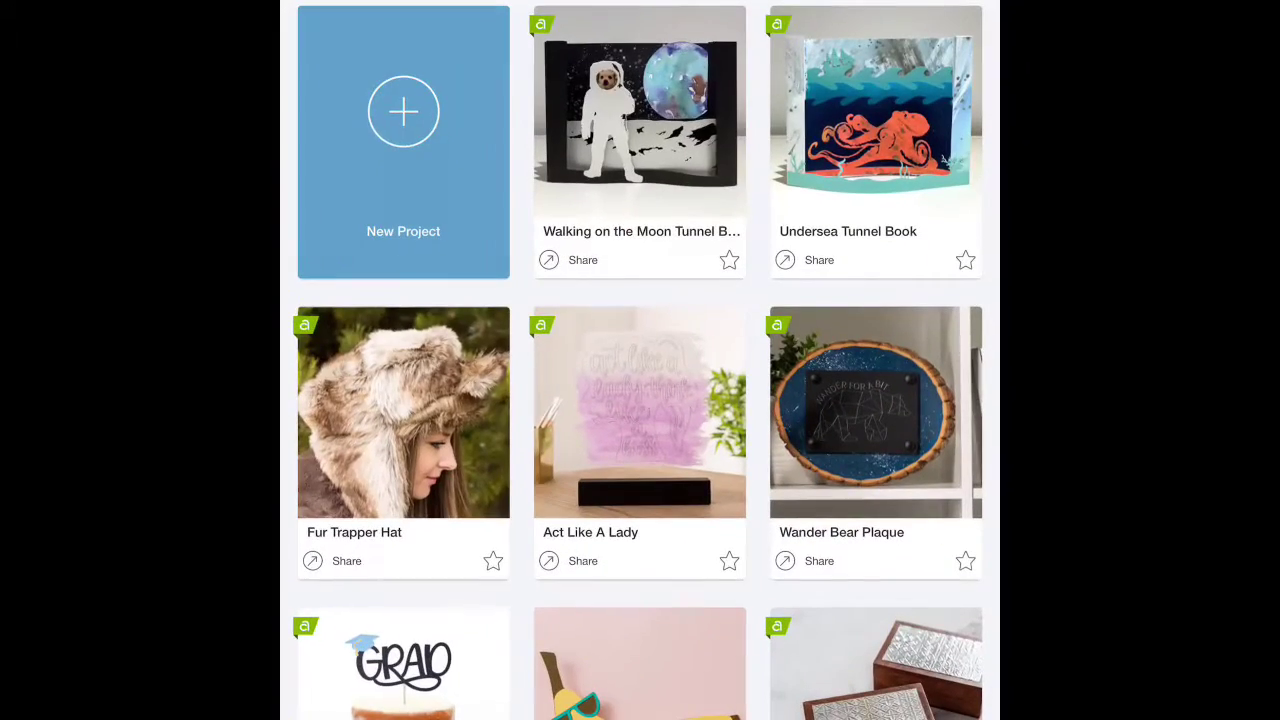
- Start a new blank project and begin uploading an image from the photo library
left_click(403, 142)
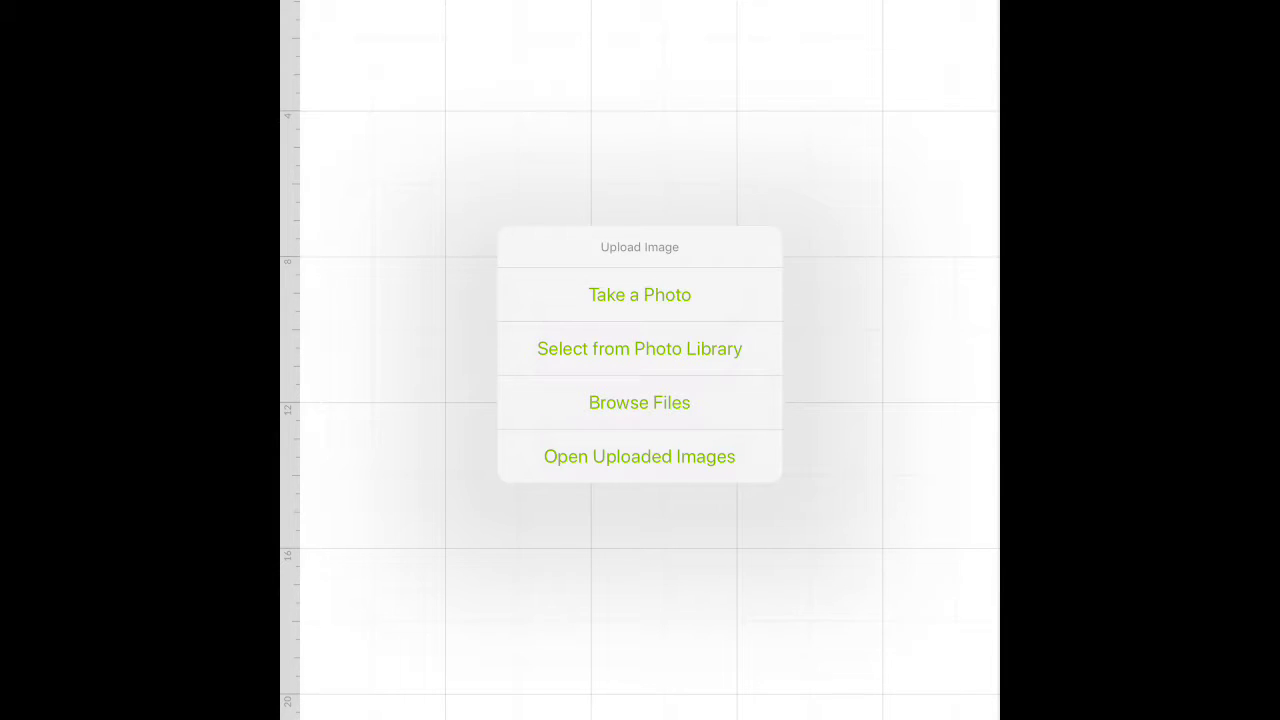
left_click(640, 348)
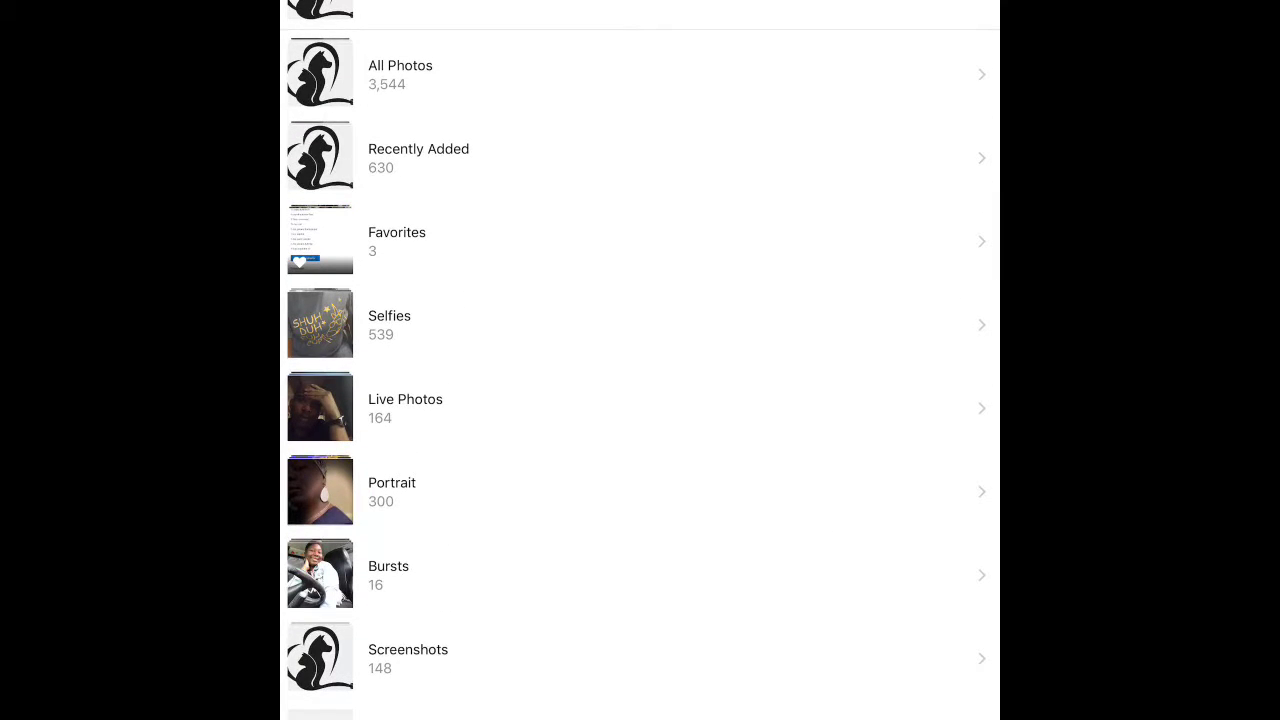
- Open the All Photos album in the photo library
left_click(400, 72)
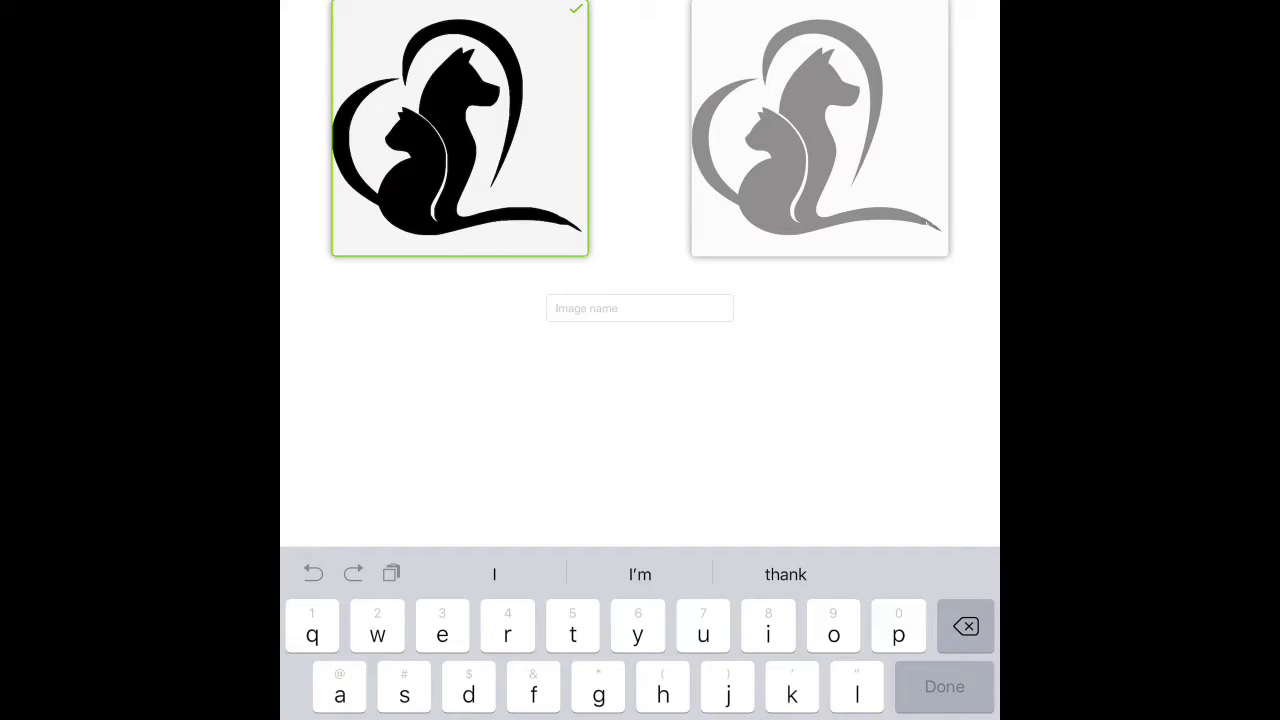
- Name the cut image 'dog and cat' and save it
type("do")
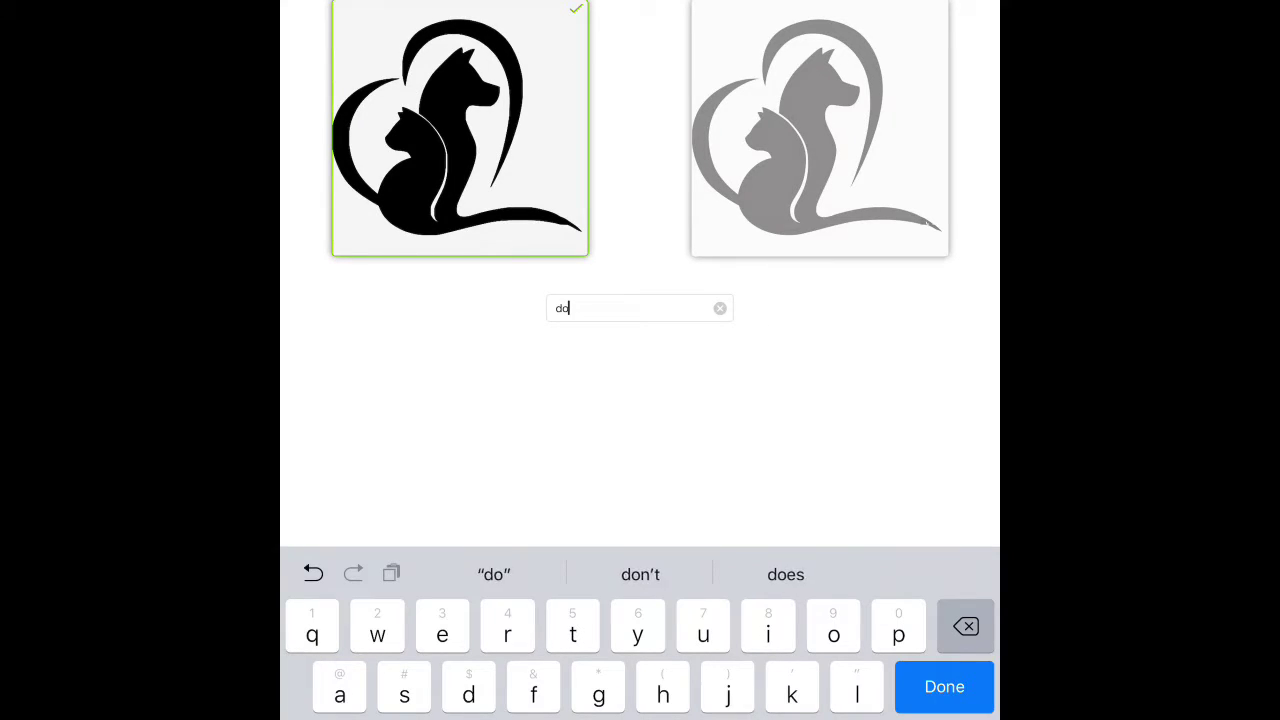
type("g and ")
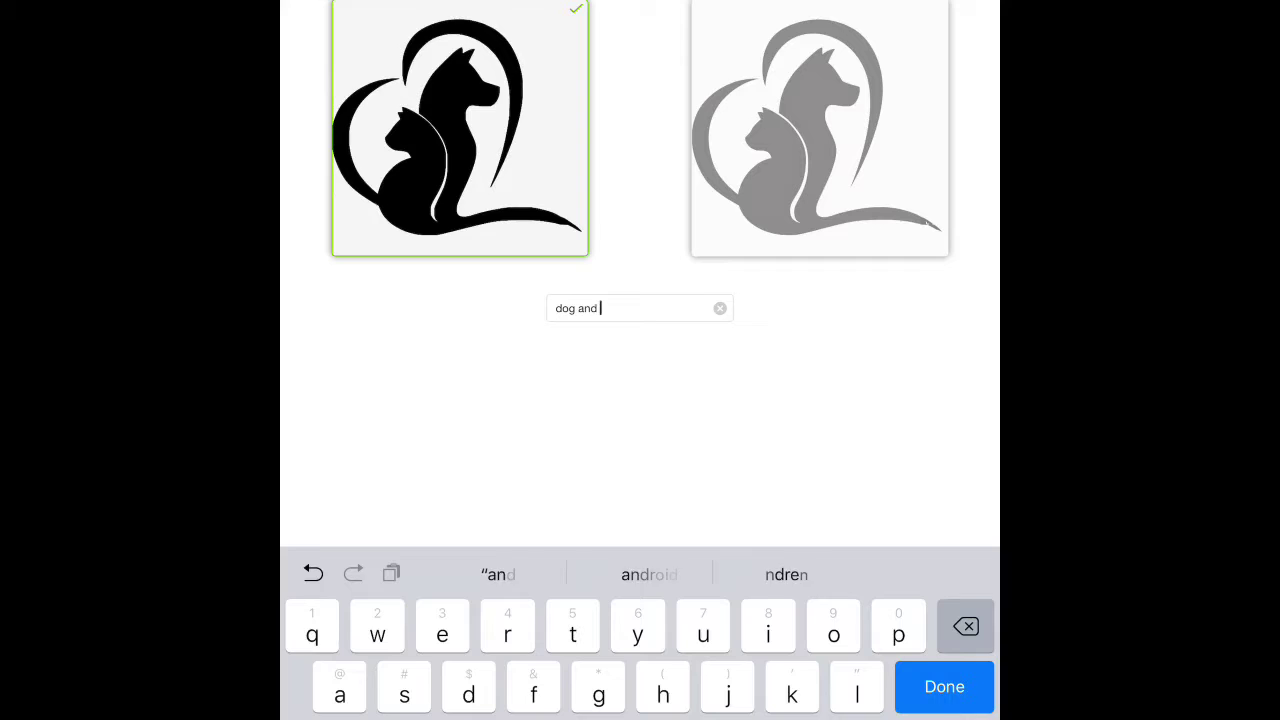
type("cat")
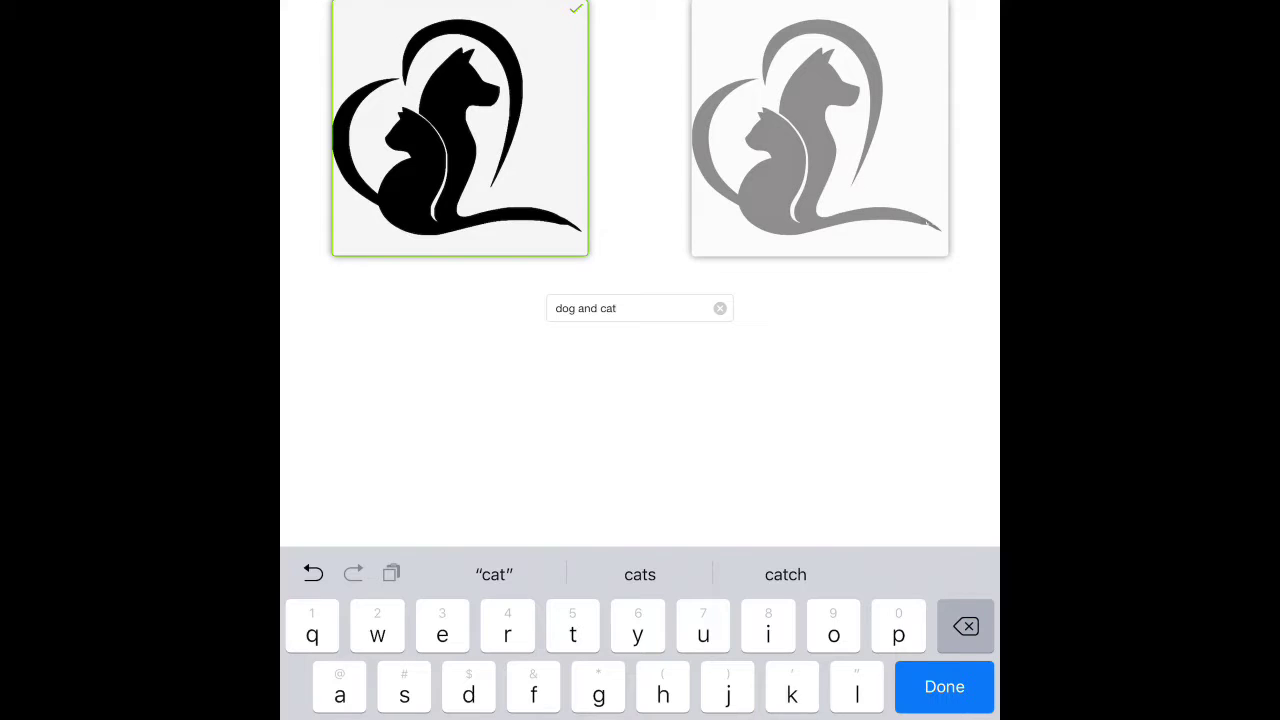
key("Return")
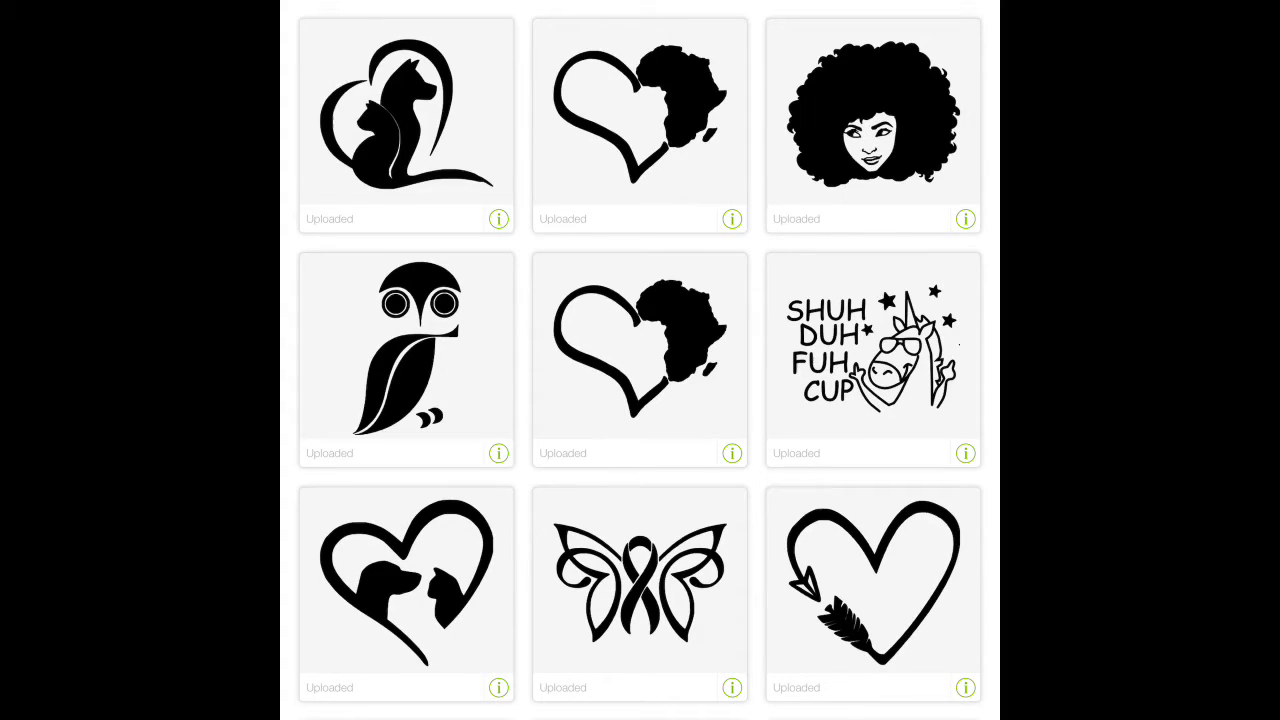
- Insert the 'dog and cat' upload, resize it to about 8.9 in wide, and move it top centre
left_click(406, 120)
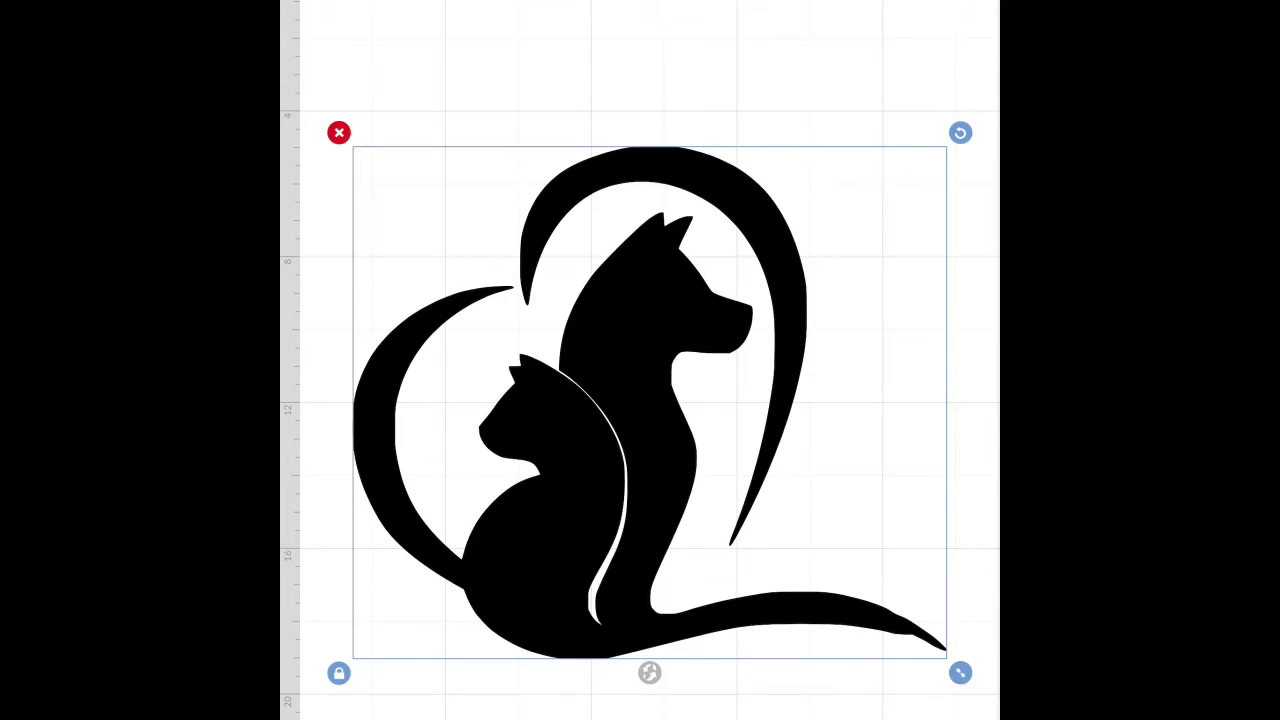
left_click_drag(960, 672, 683, 434)
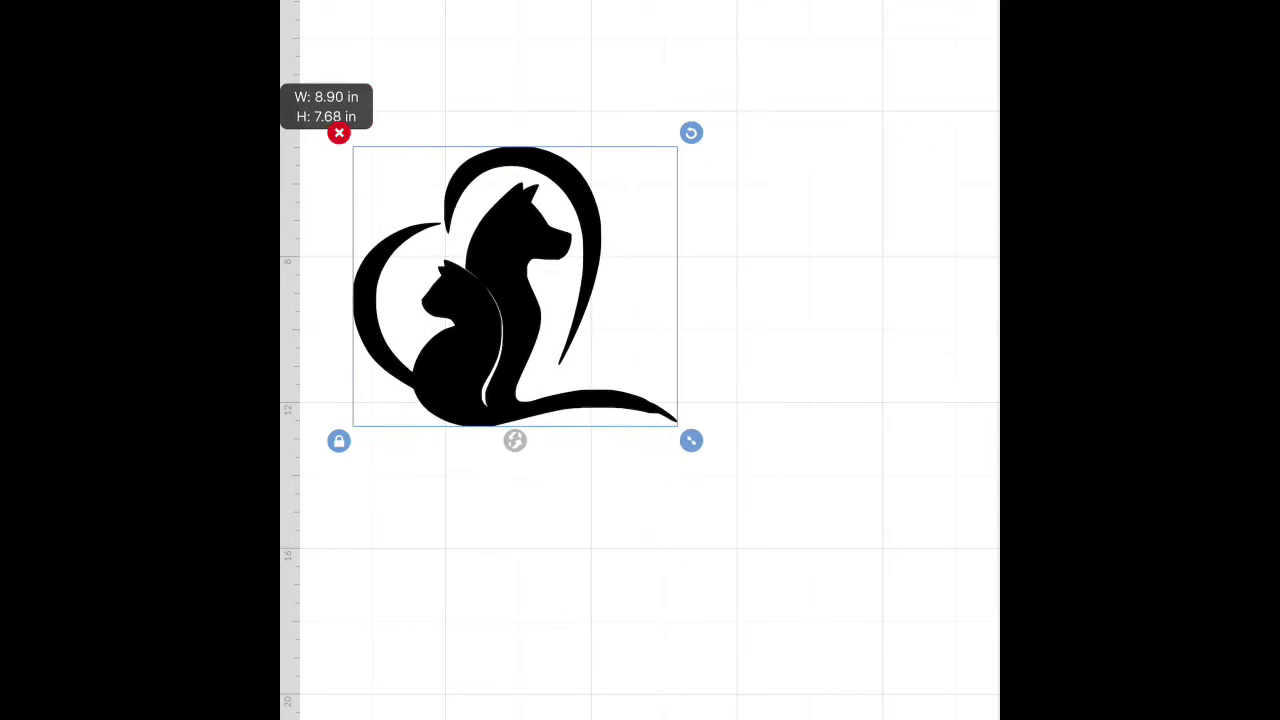
mouse_move(514, 286)
left_mouse_down()
mouse_move(644, 278)
mouse_move(635, 273)
left_mouse_up()
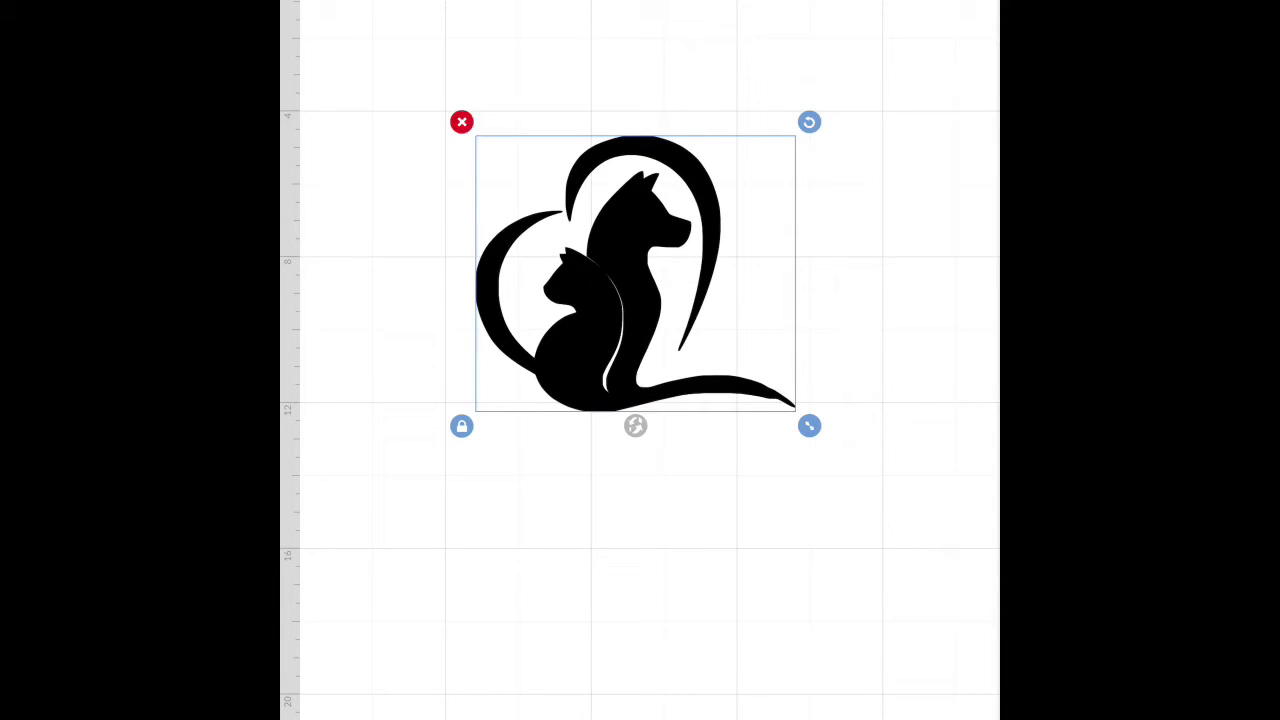